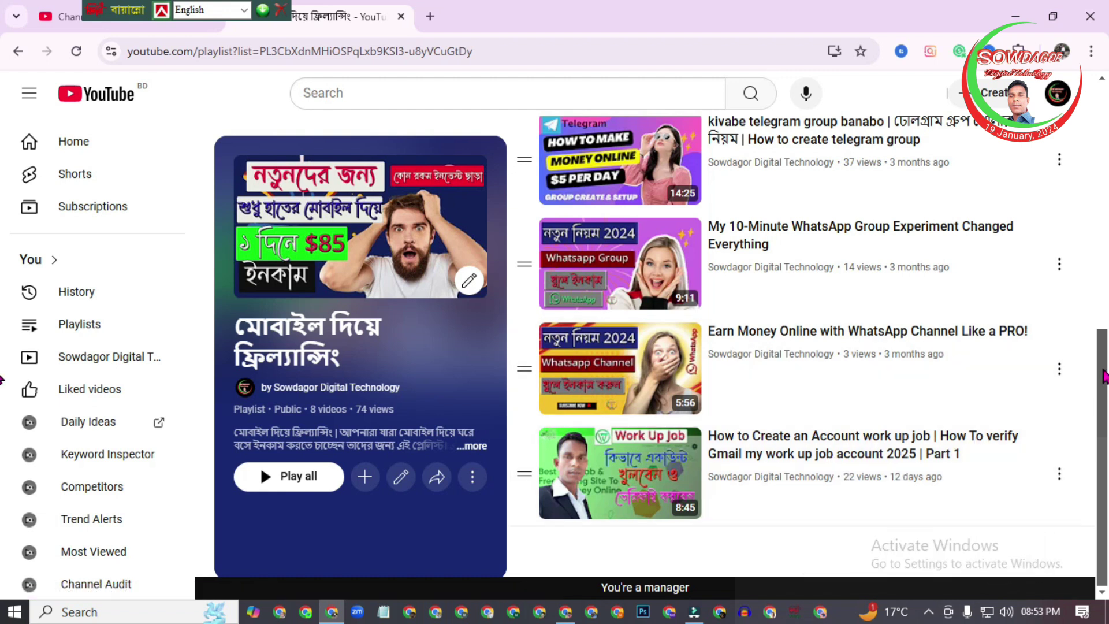
- Look through the videos in the mobile freelancing playlist
left_click_drag(1104, 375, 1104, 275)
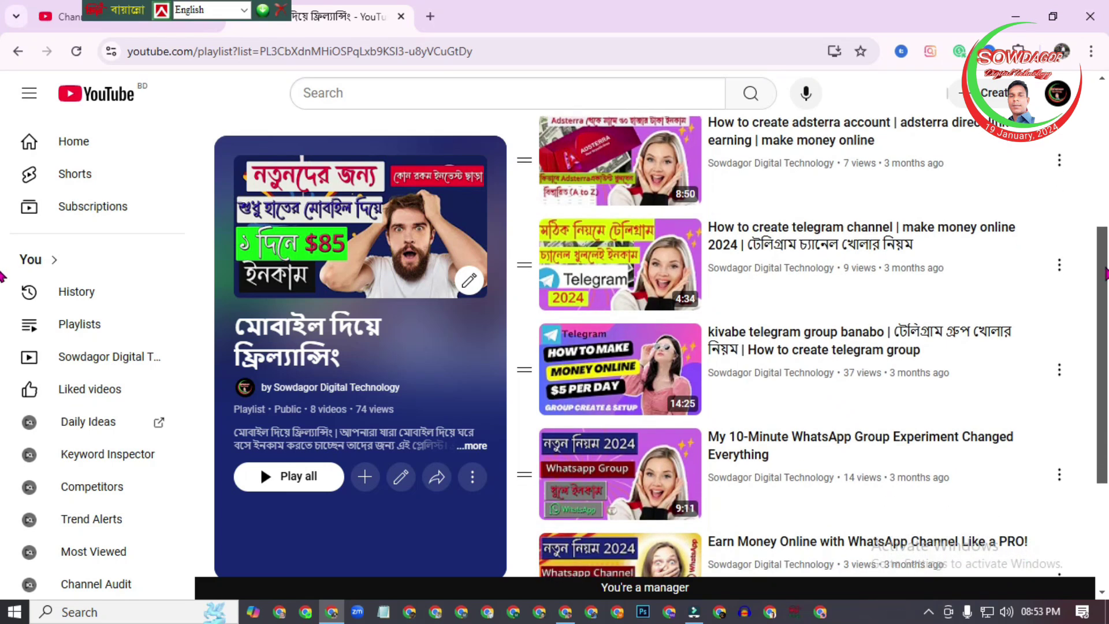
left_click_drag(1105, 275, 1105, 286)
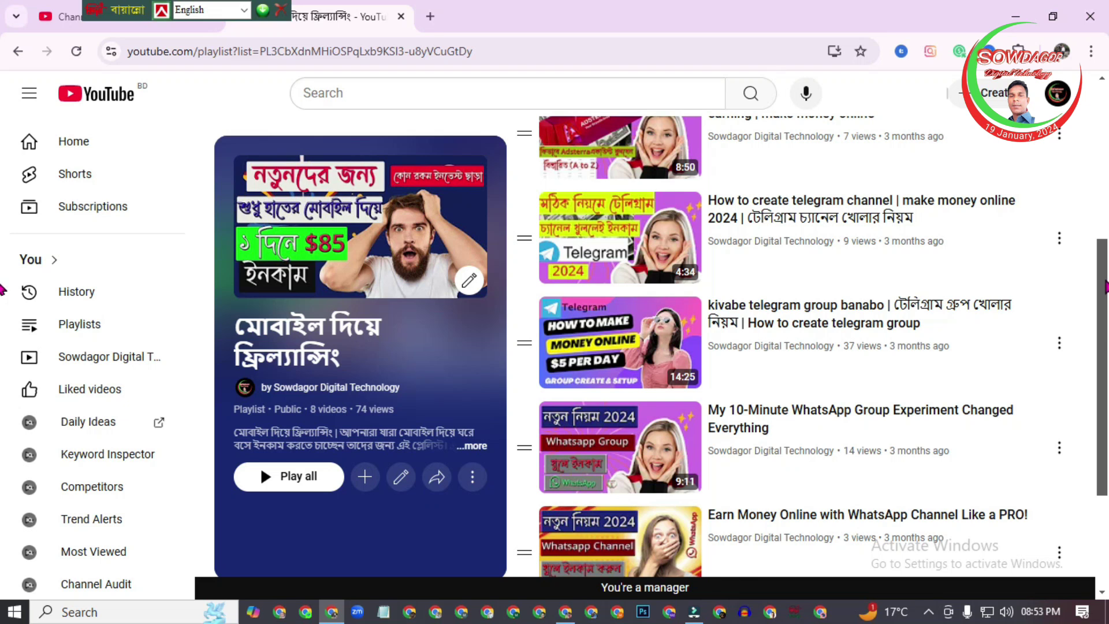
left_click_drag(1104, 286, 1105, 298)
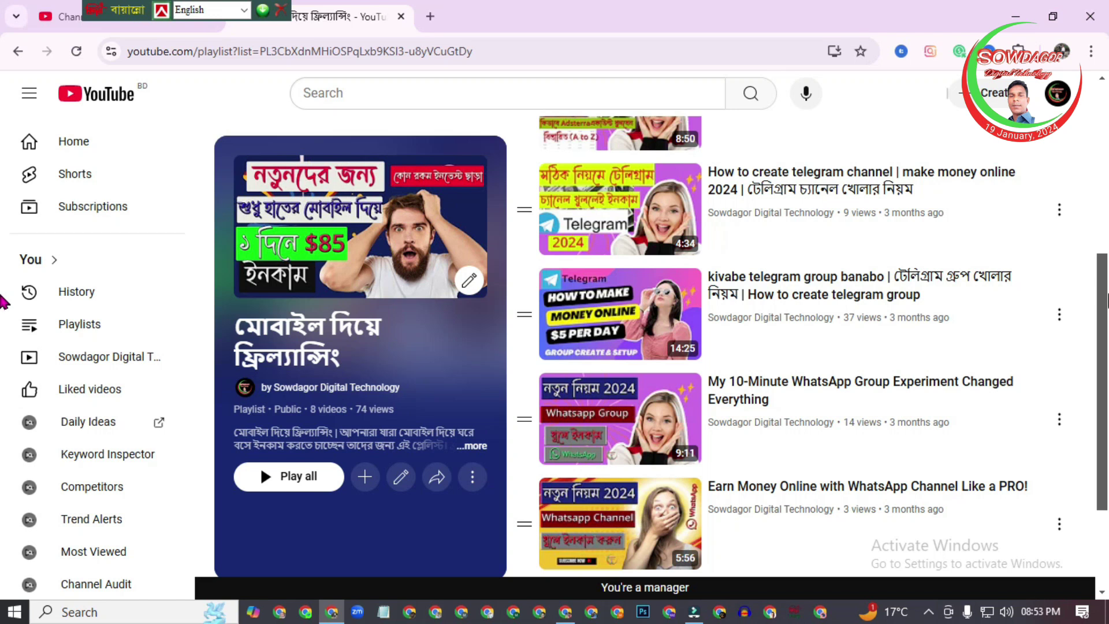
left_click_drag(1104, 298, 1104, 274)
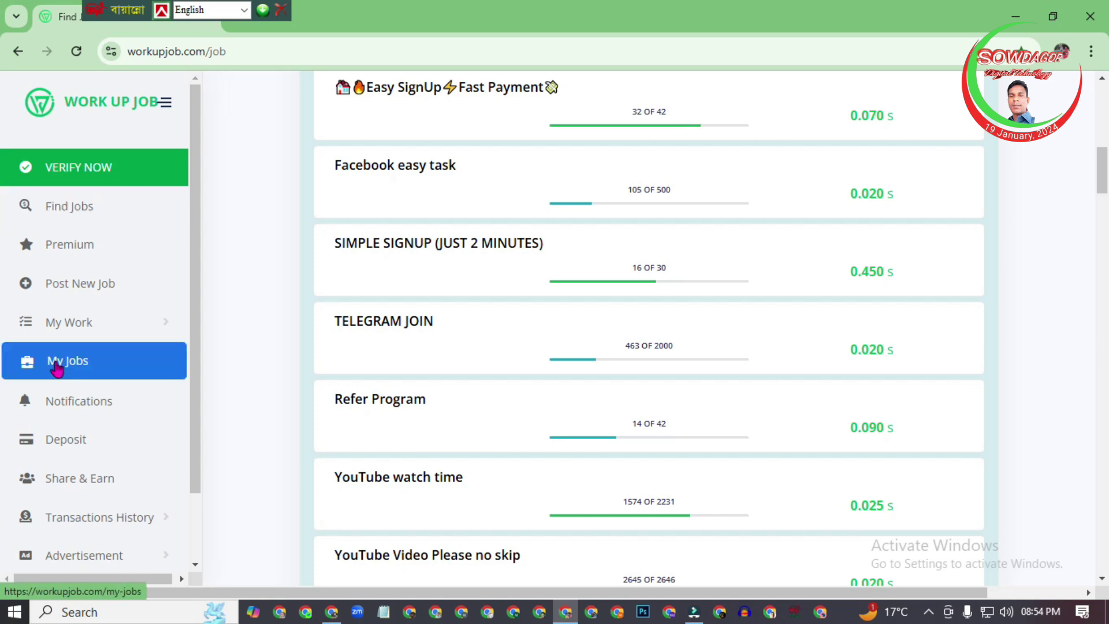
- Open the list of own posted jobs on Work Up Job and bring the full set of row actions into view
left_click(85, 367)
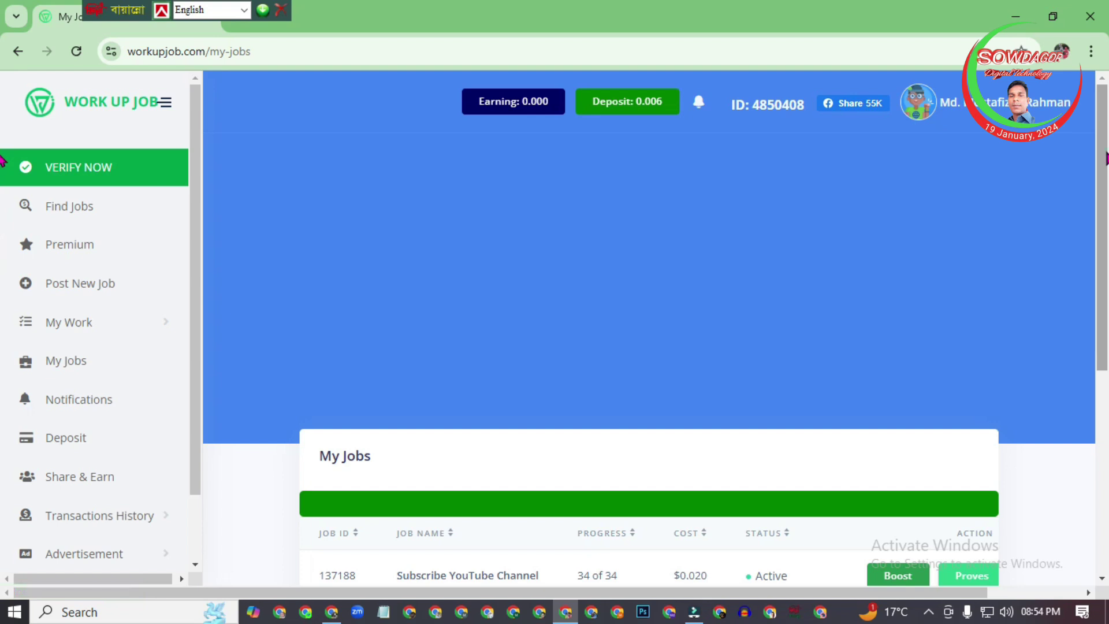
scroll(3, 162, "down", 4)
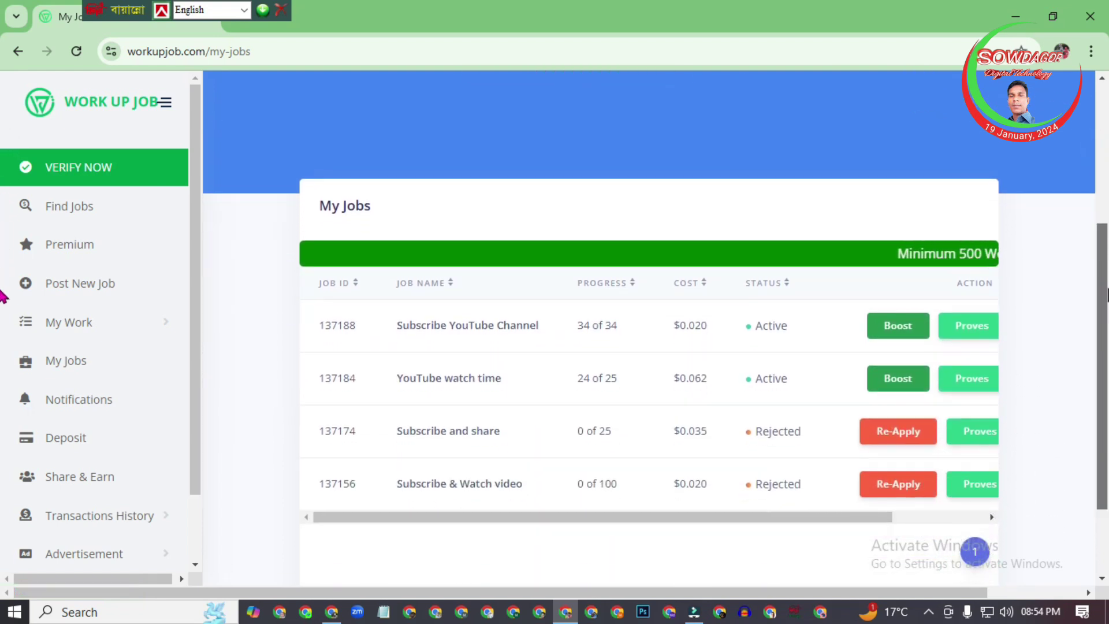
scroll(3, 306, "down", 1)
left_click_drag(1107, 311, 1107, 313)
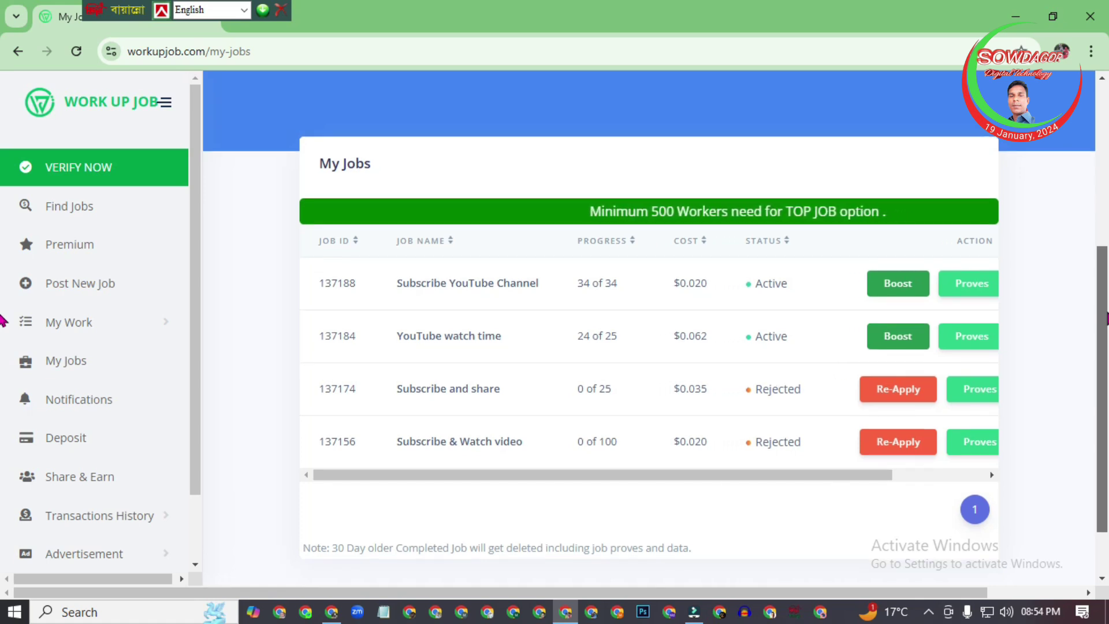
scroll(3, 321, "down", 1)
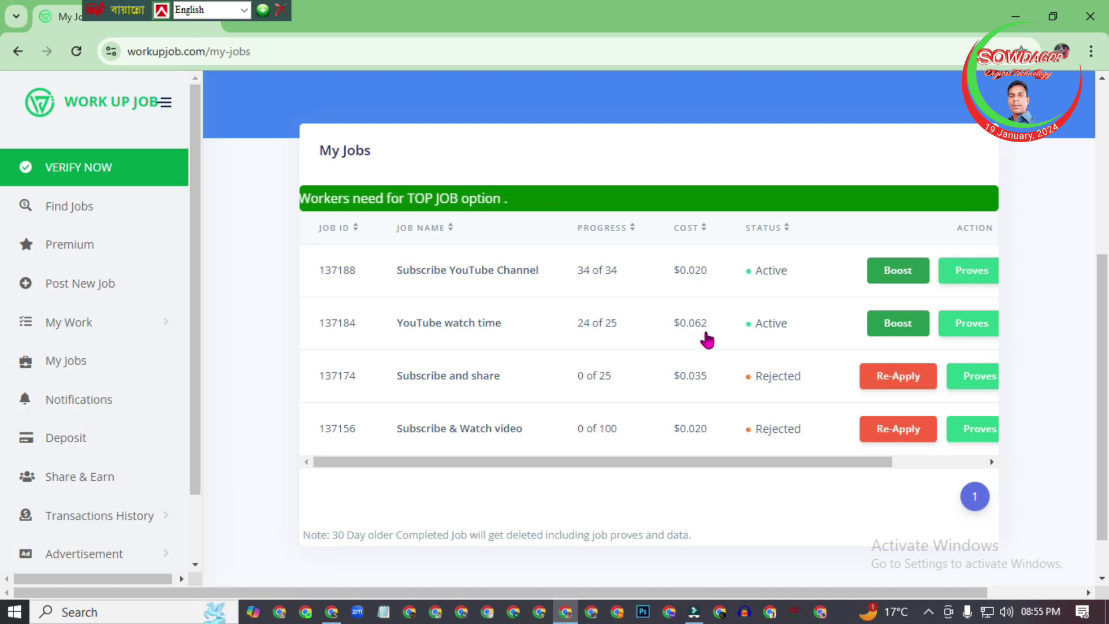
left_click_drag(643, 466, 745, 459)
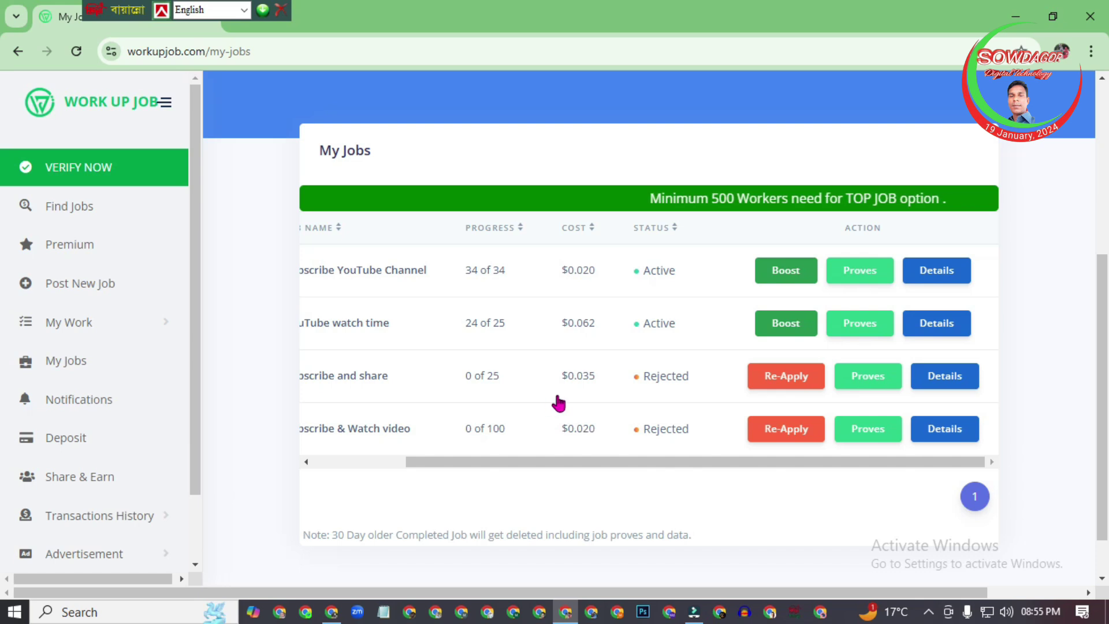
- Open the details of the "YouTube watch time" job and read its task steps and required proof
left_click(936, 328)
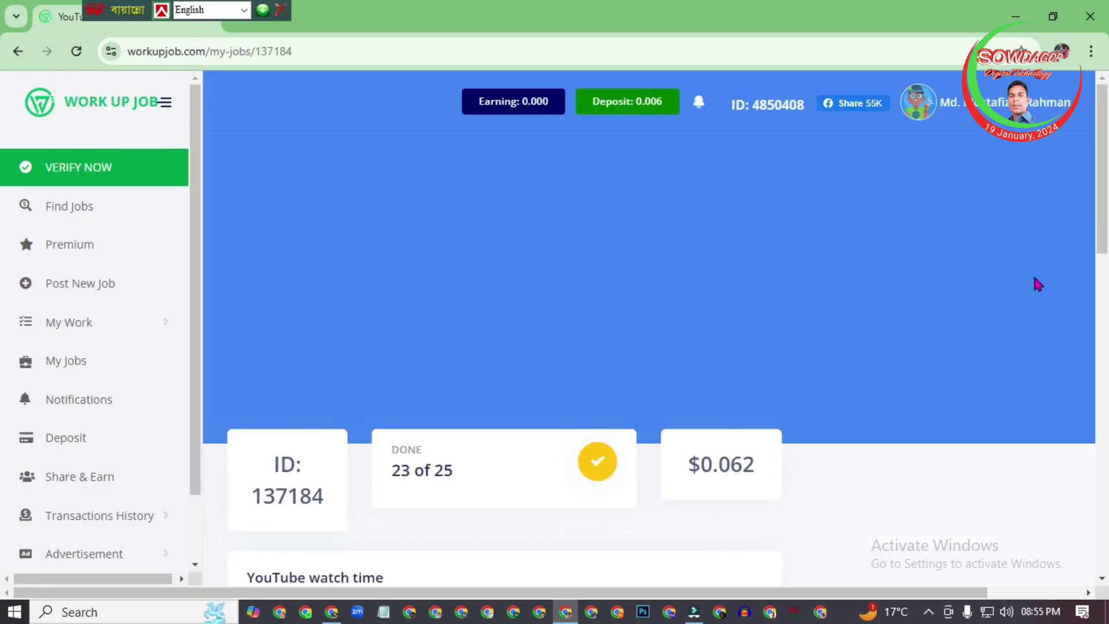
scroll(636, 347, "down", 5)
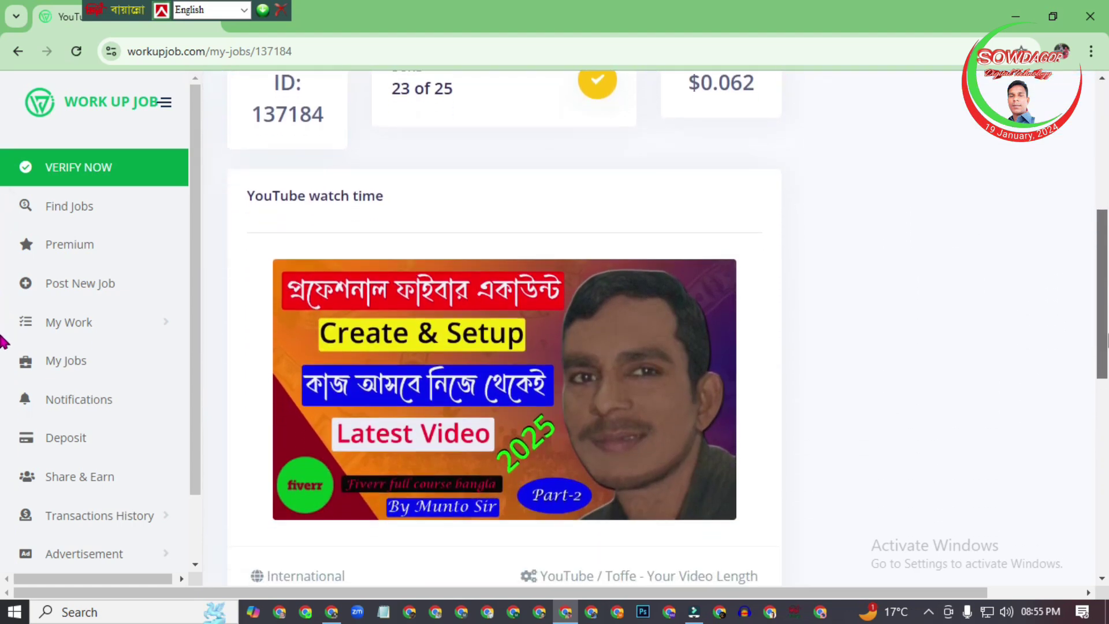
scroll(384, 178, "down", 3)
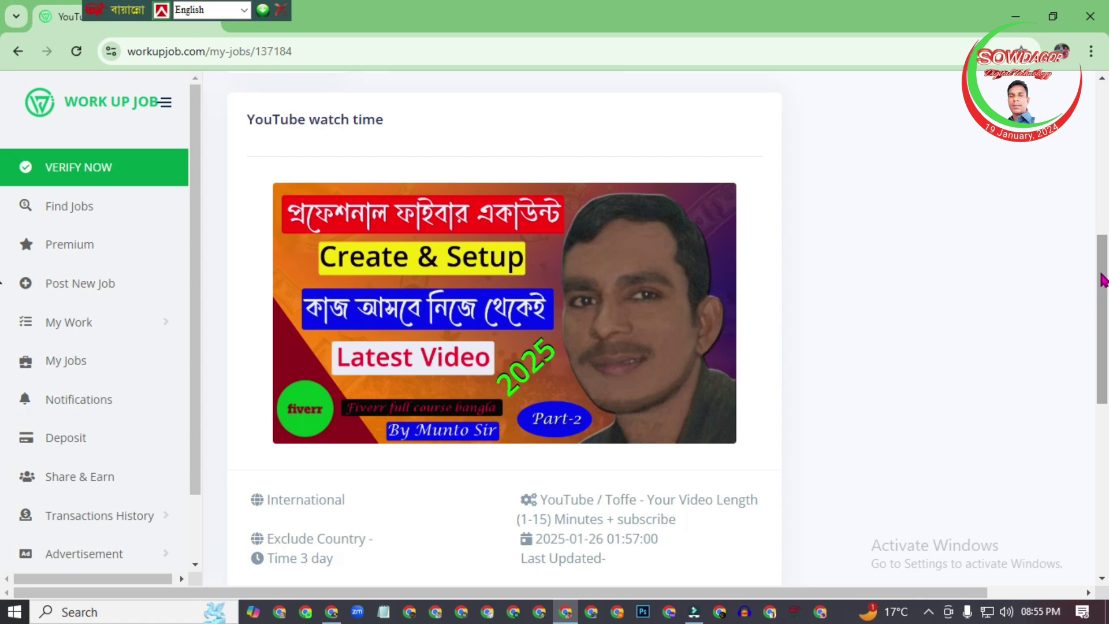
scroll(1102, 272, "down", 2)
scroll(1097, 347, "down", 3)
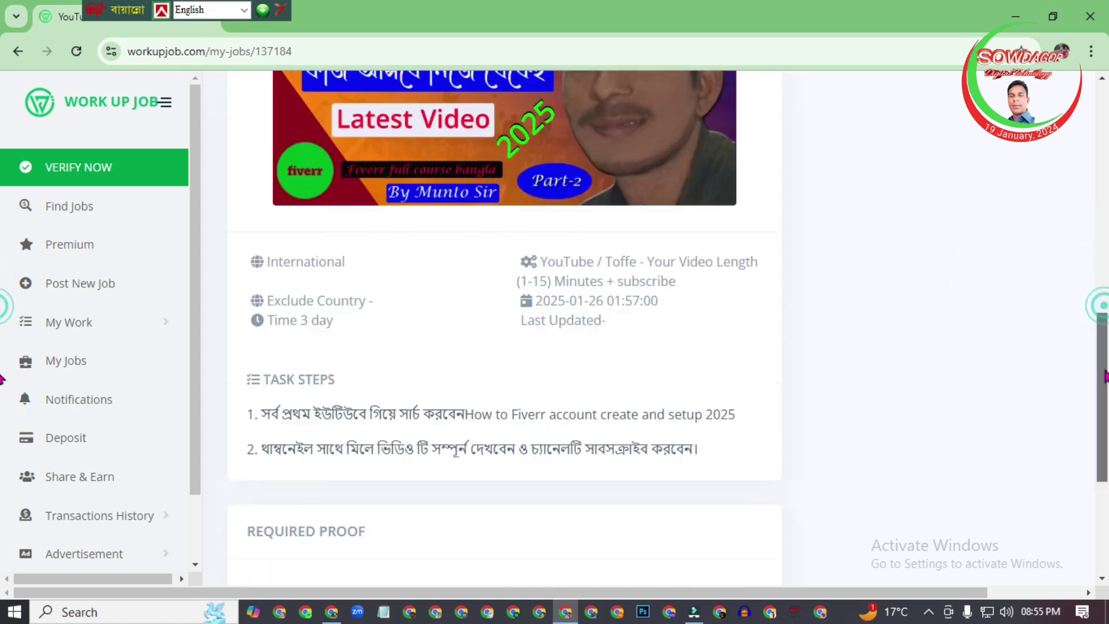
scroll(1104, 375, "down", 3)
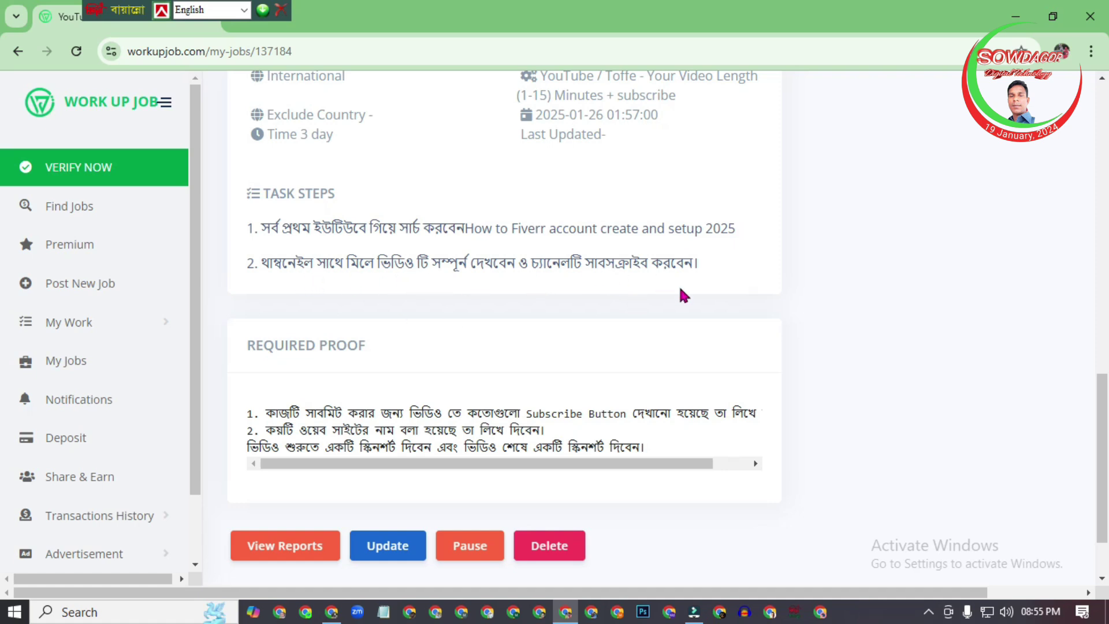
scroll(1089, 303, "up", 7)
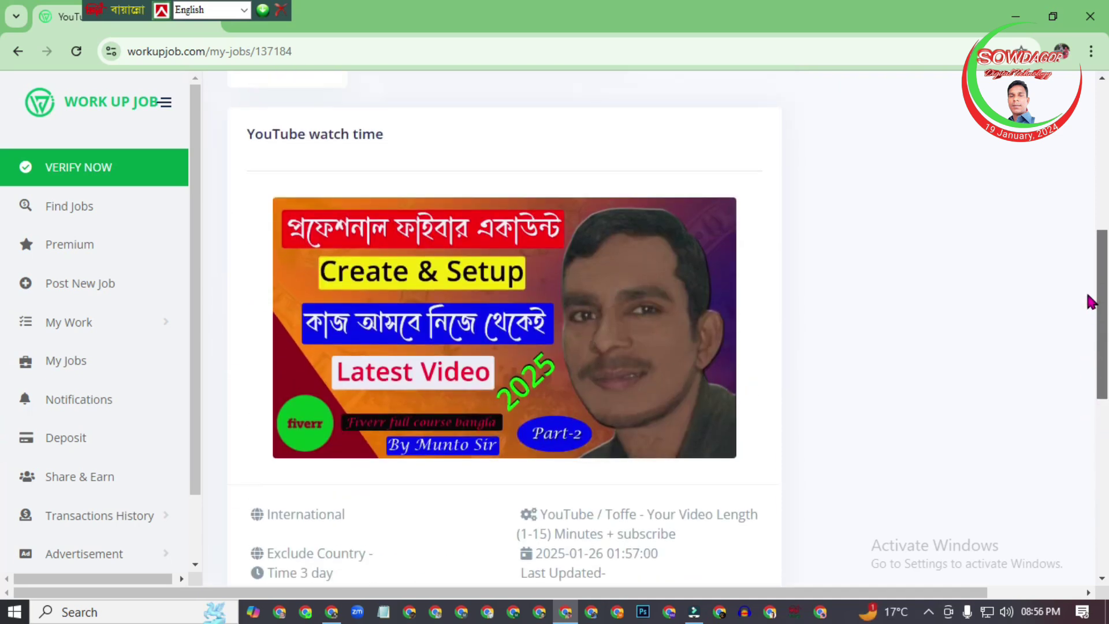
scroll(1090, 300, "down", 8)
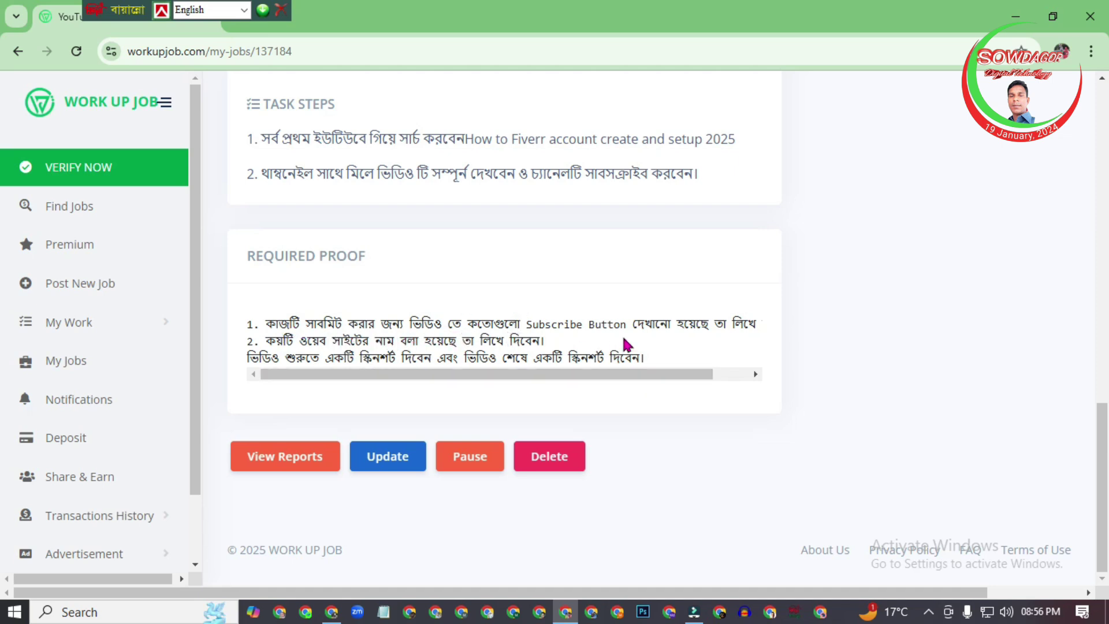
left_click_drag(614, 378, 715, 381)
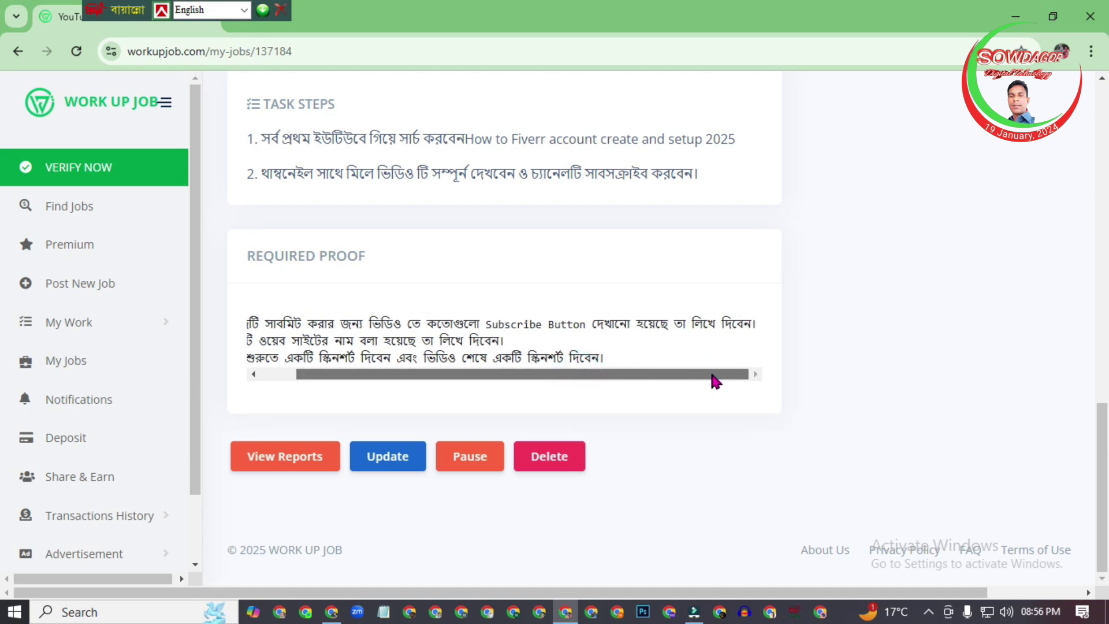
left_click_drag(611, 377, 487, 386)
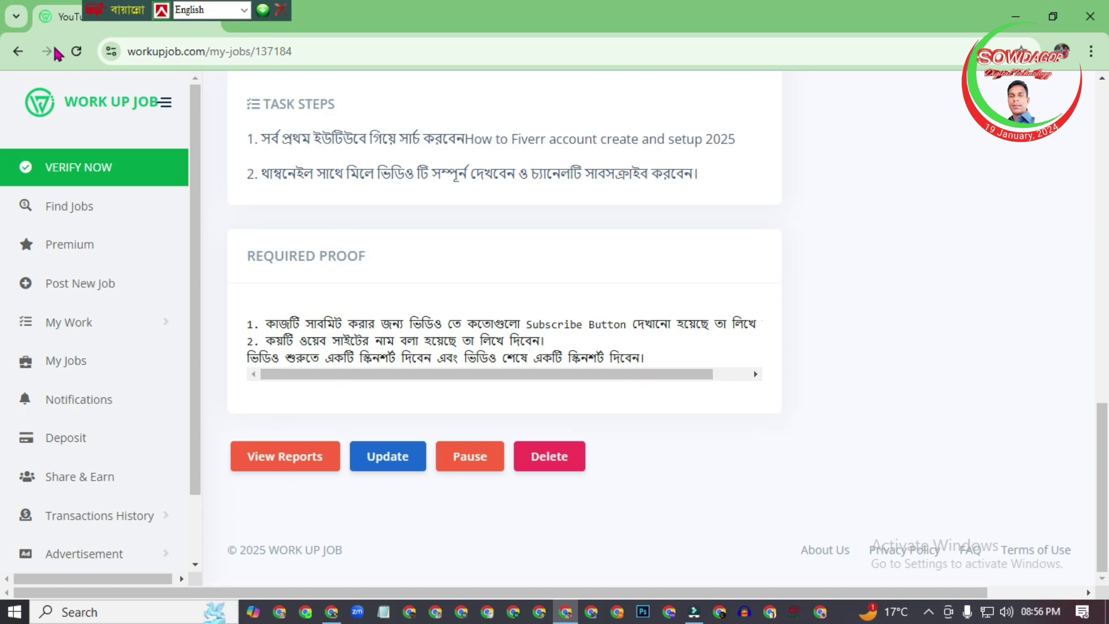
- Return to the job list, open the "YouTube watch time" proofs, and open the last submitted task in the list for rating
left_click(16, 54)
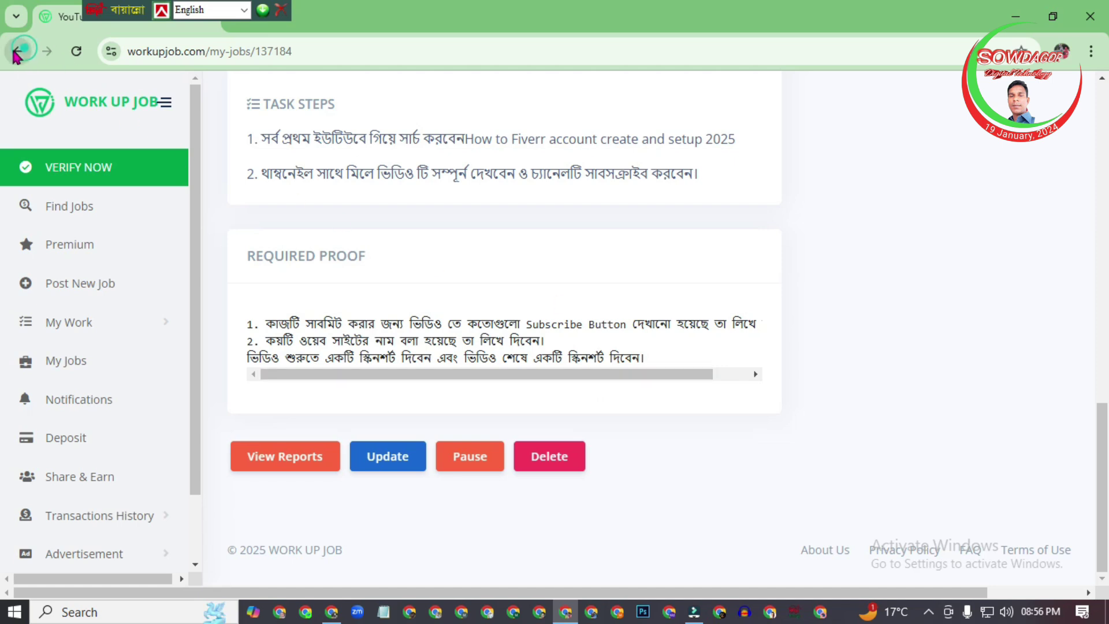
left_click_drag(900, 468, 935, 468)
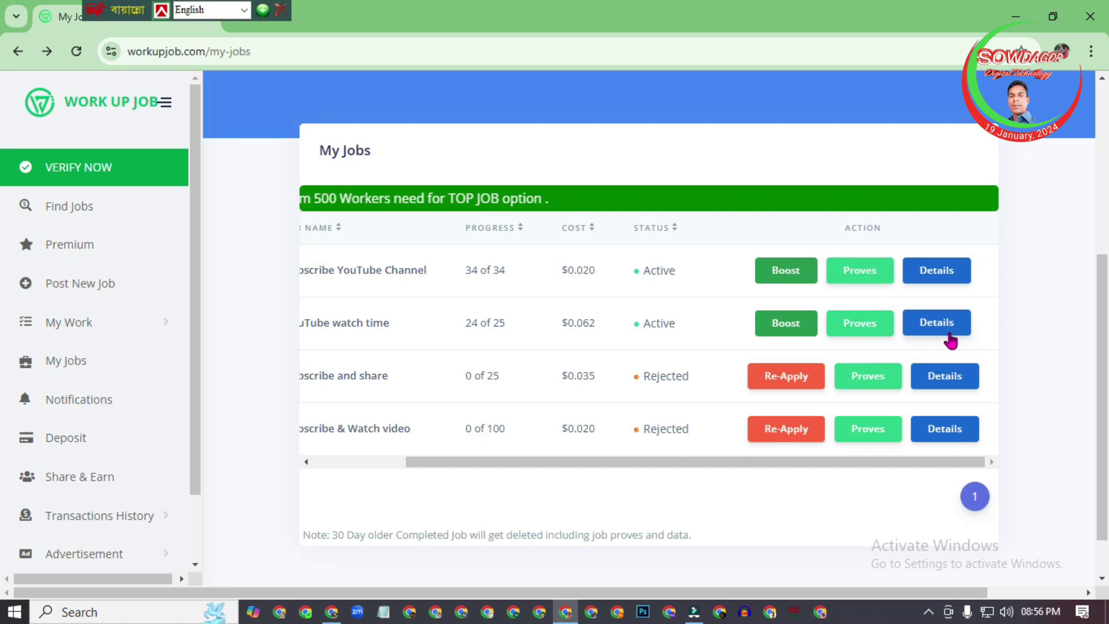
left_click(865, 330)
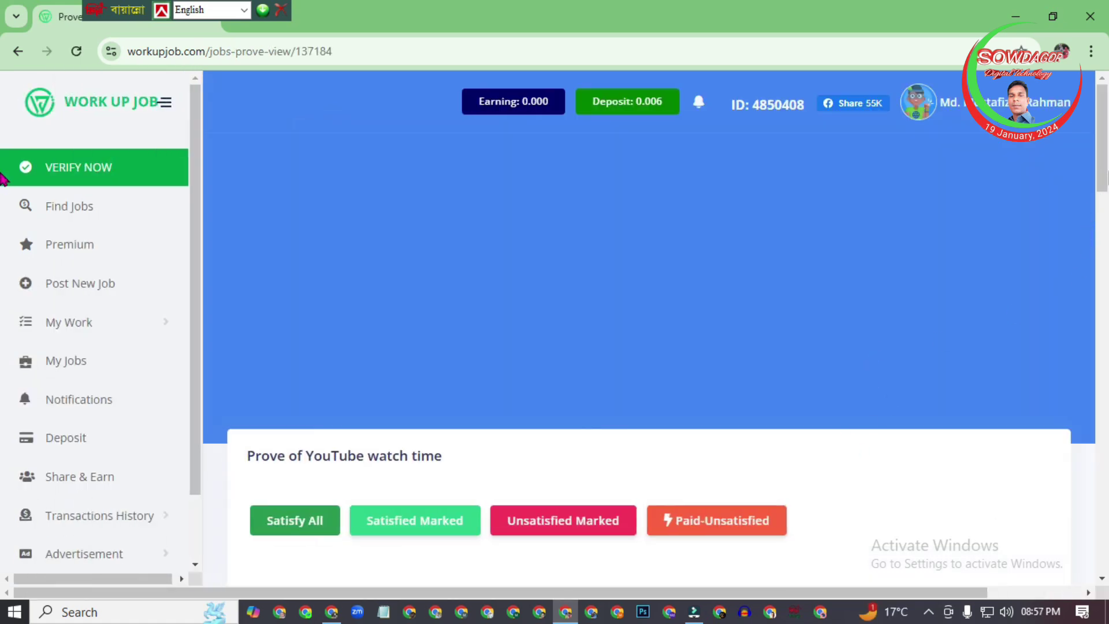
left_click_drag(1103, 229, 1103, 306)
left_click_drag(2, 314, 1101, 512)
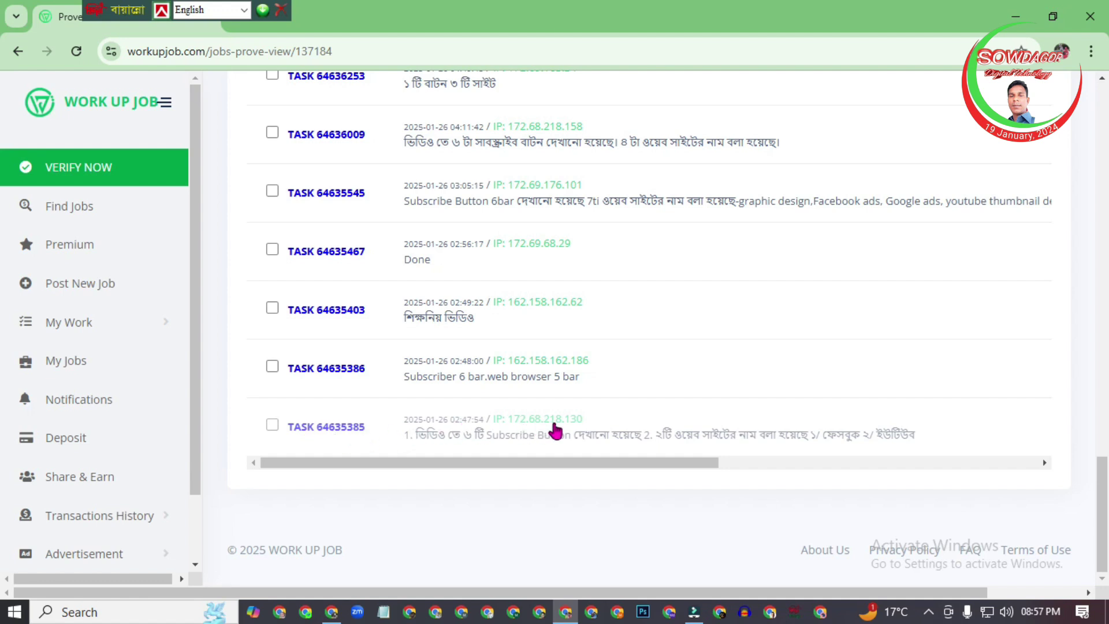
left_click(343, 430)
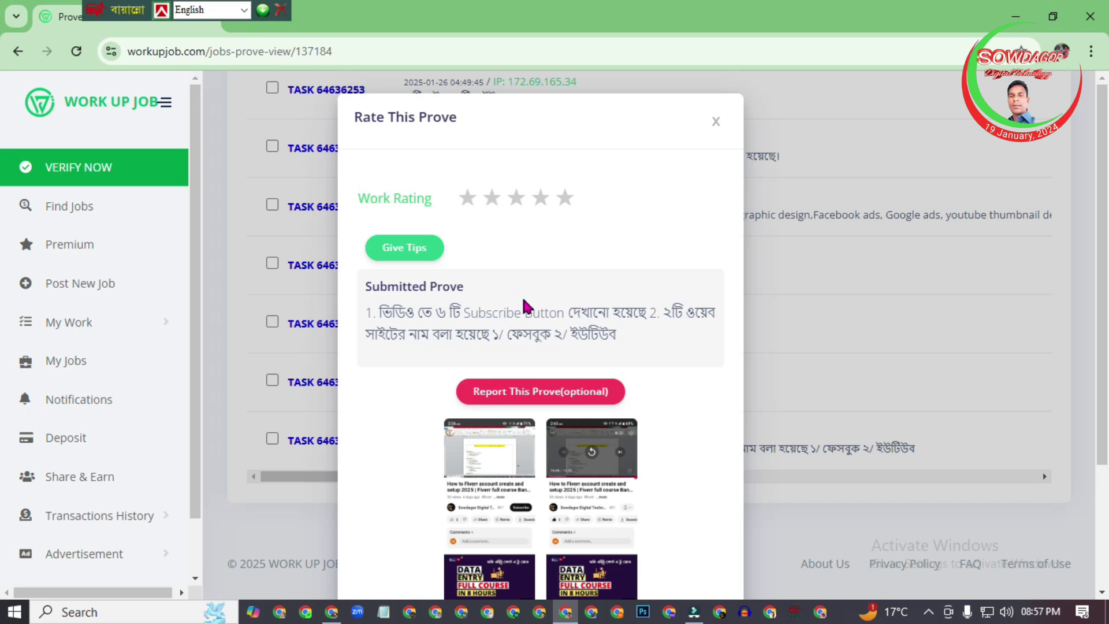
- Enlarge the page with the proof rating dialog to 200% browser zoom
left_click(1092, 55)
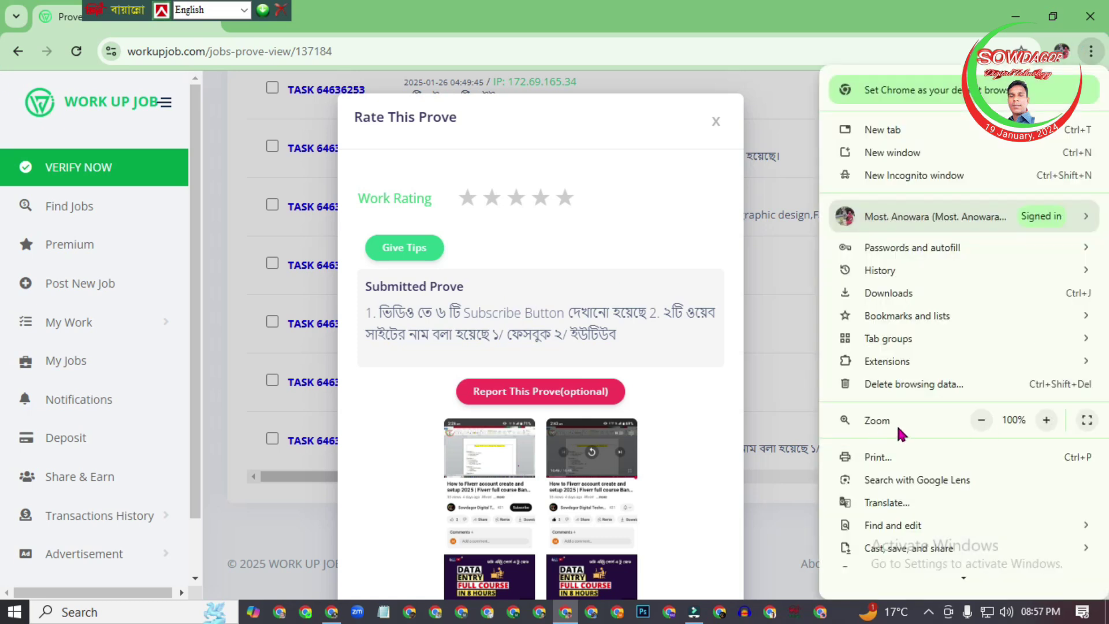
left_click(981, 421)
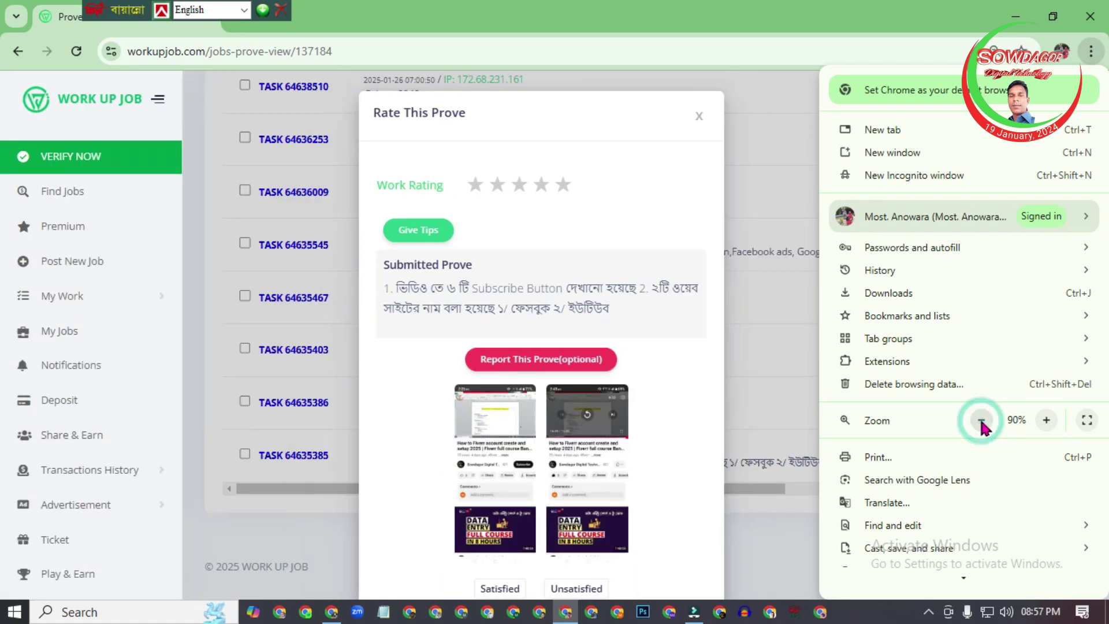
left_click(981, 421)
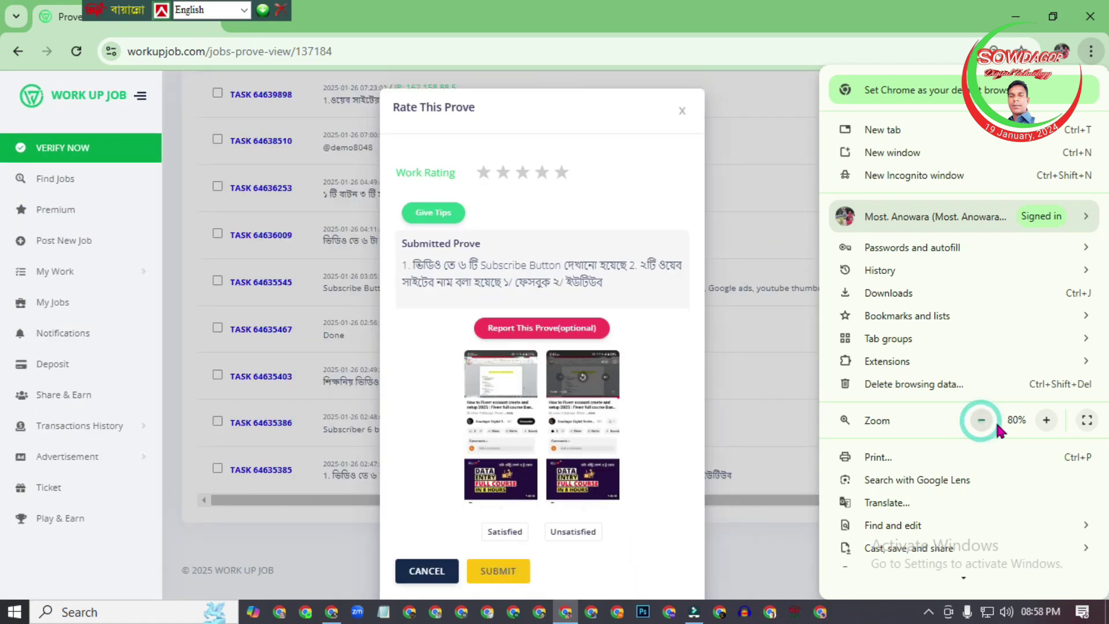
left_click(1048, 421)
left_click(1047, 421)
left_click(1047, 421)
left_click(1047, 420)
left_click(1047, 420)
left_click(1047, 421)
left_click(1047, 421)
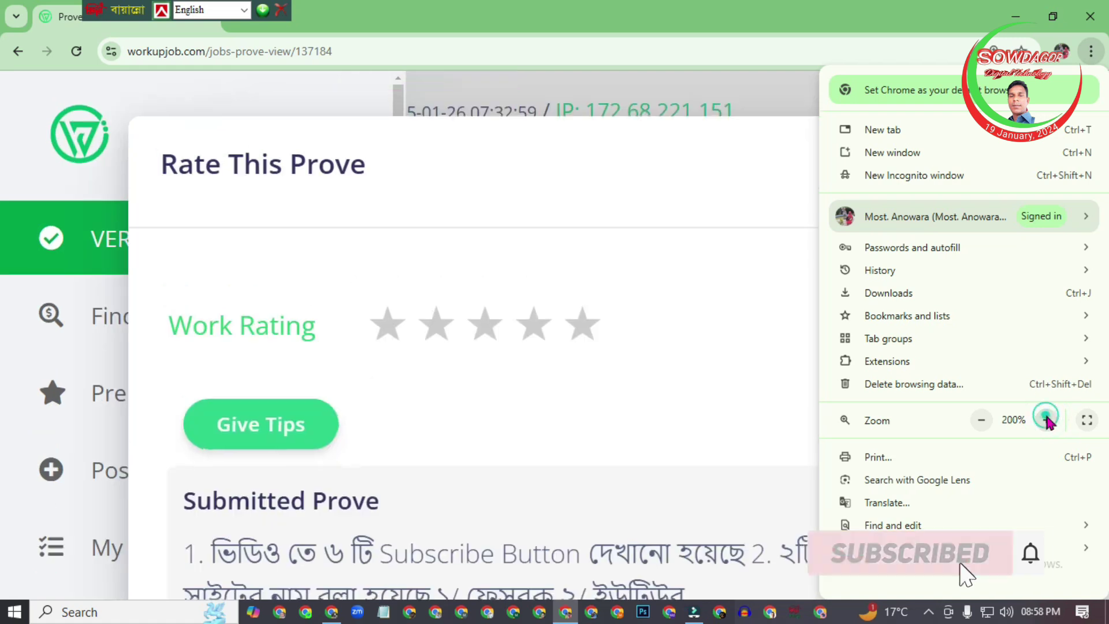
left_click(773, 373)
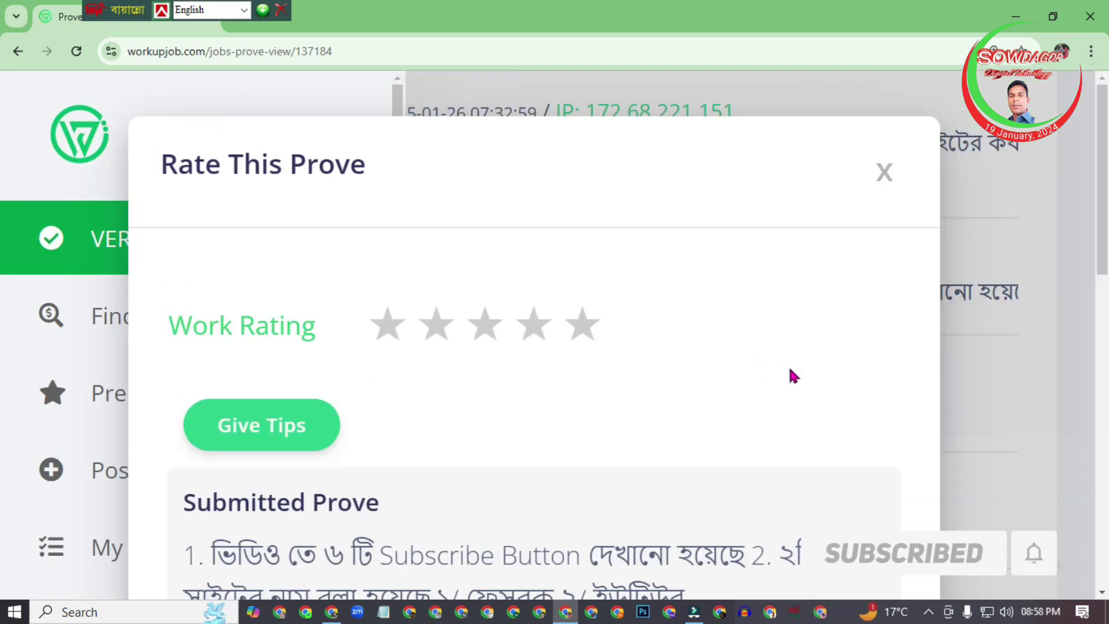
- Check the submitted proof text and its screenshots, and mark the submission as Satisfied
scroll(1, 240, "down", 1)
scroll(495, 312, "down", 5)
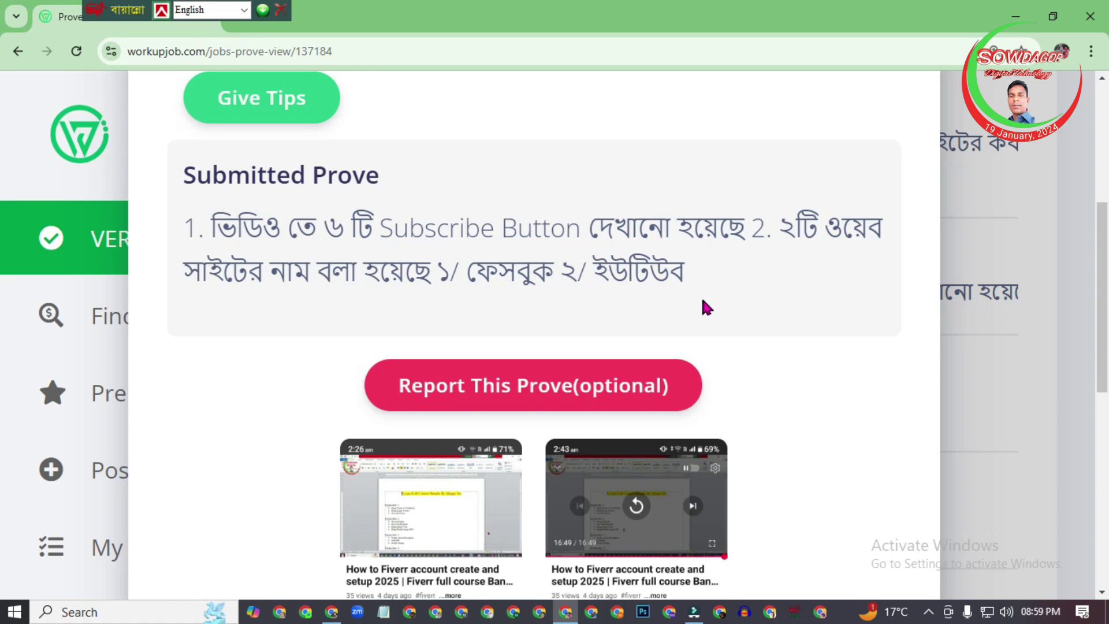
left_click_drag(1100, 231, 1103, 413)
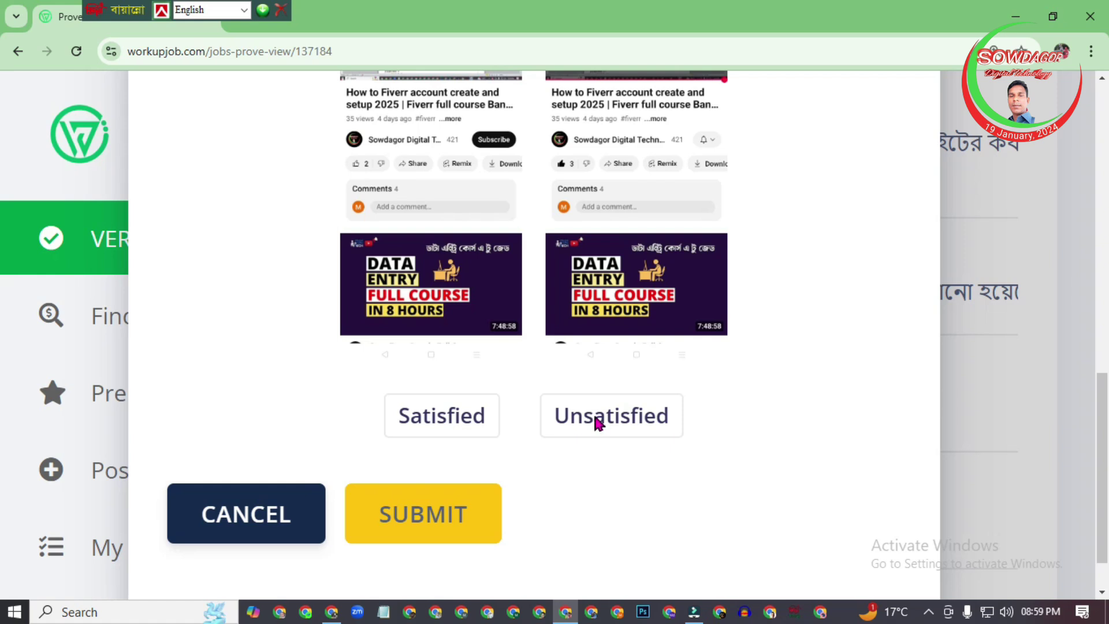
left_click(462, 420)
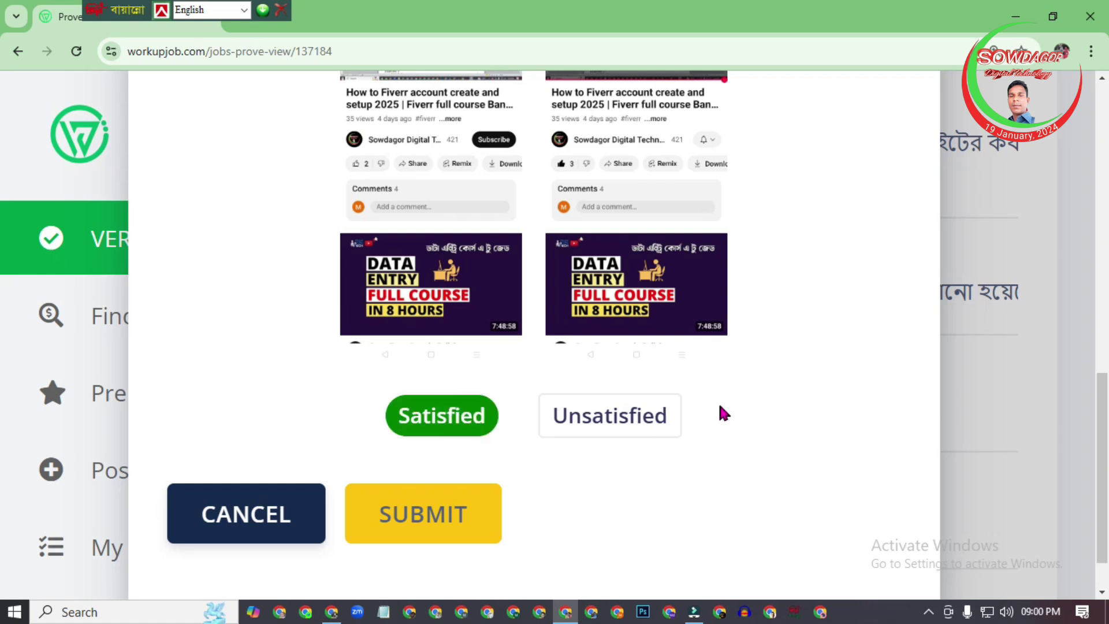
- Give the submission a work rating of three stars and submit the review
scroll(3, 283, "up", 3)
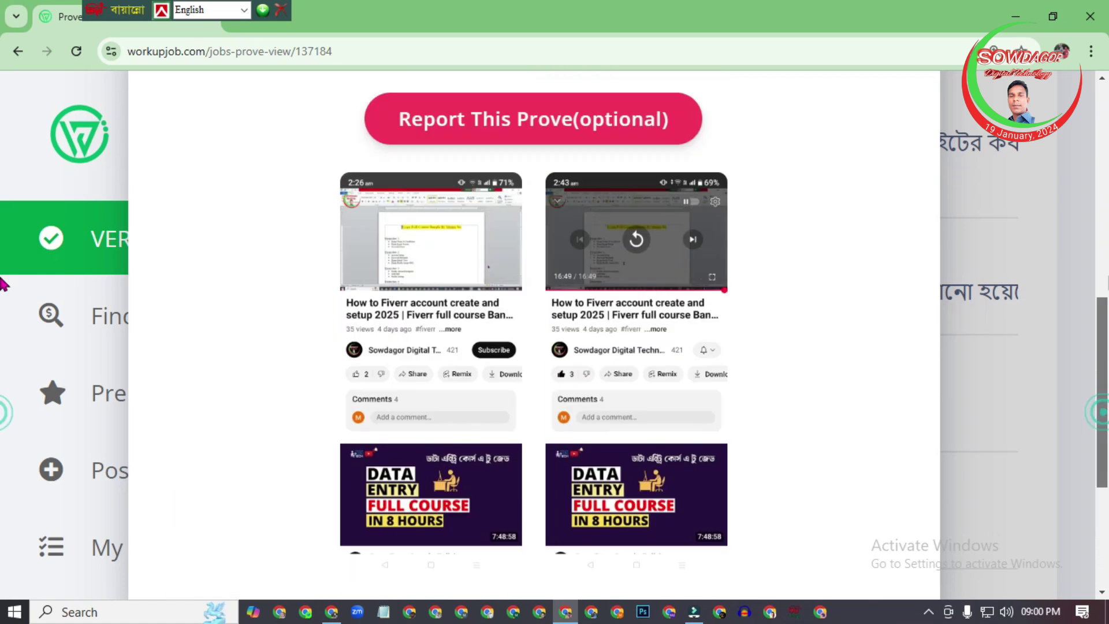
scroll(3, 283, "up", 5)
scroll(241, 204, "down", 2)
scroll(240, 205, "up", 3)
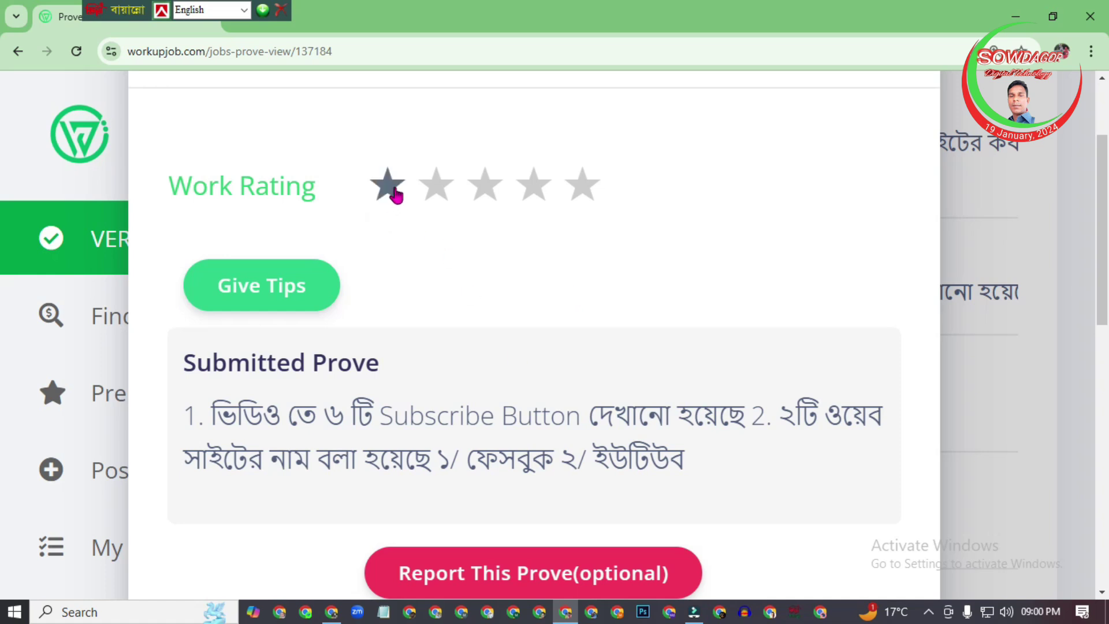
scroll(393, 195, "up", 2)
left_click(485, 325)
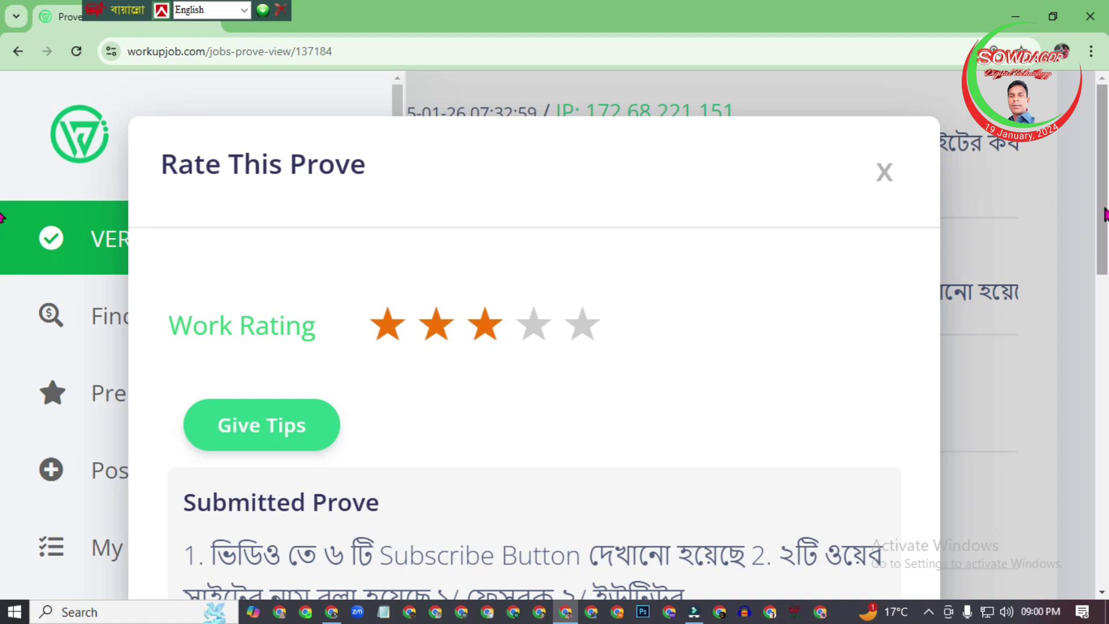
scroll(12, 317, "down", 10)
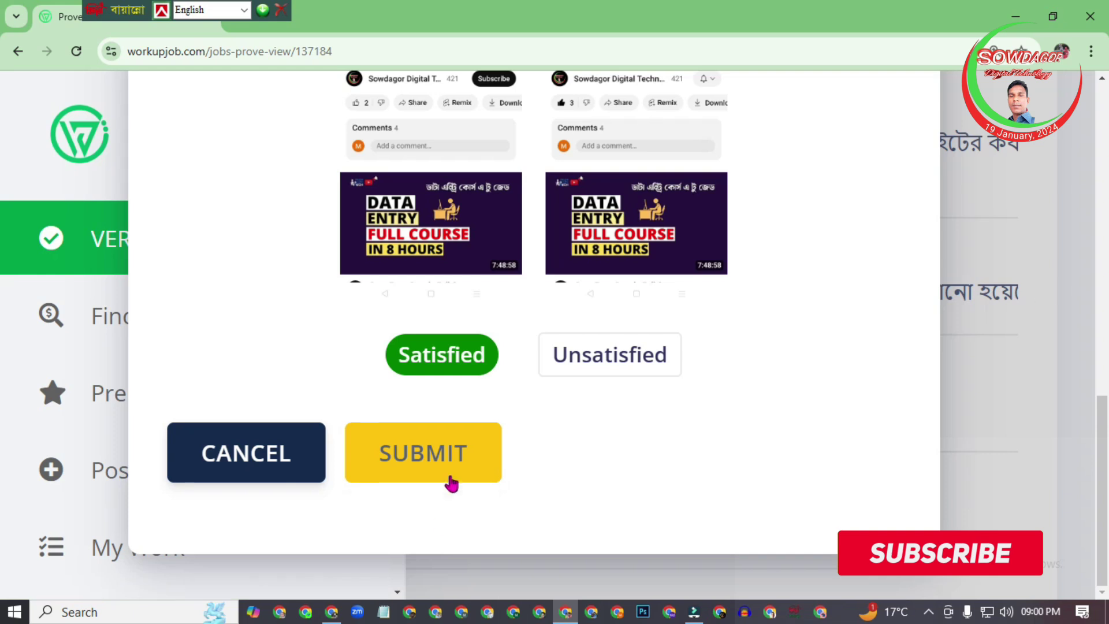
left_click(442, 460)
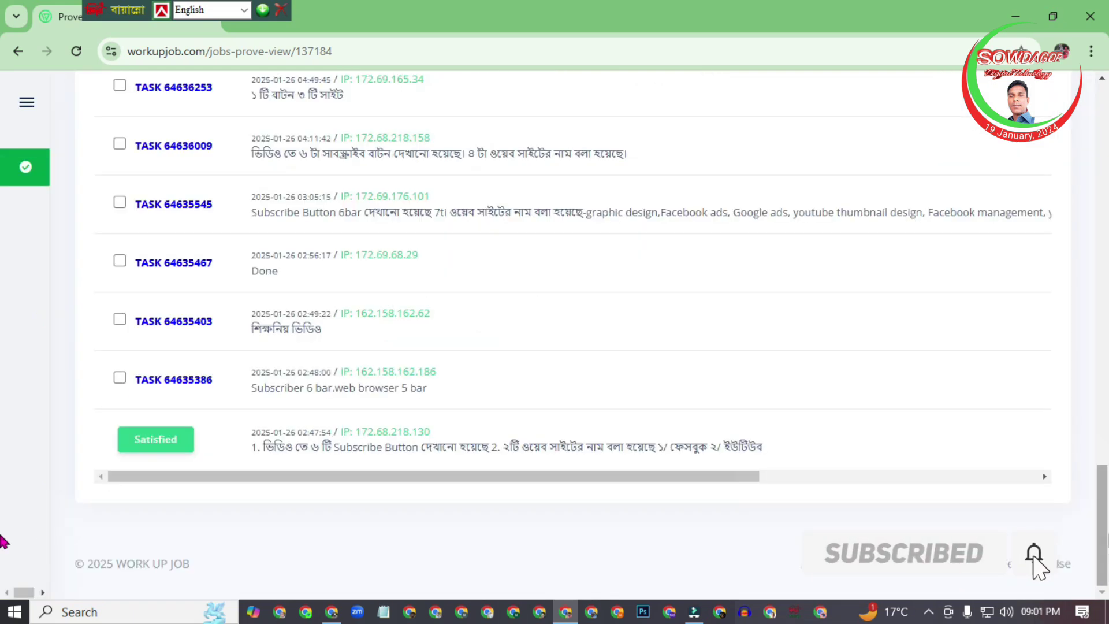